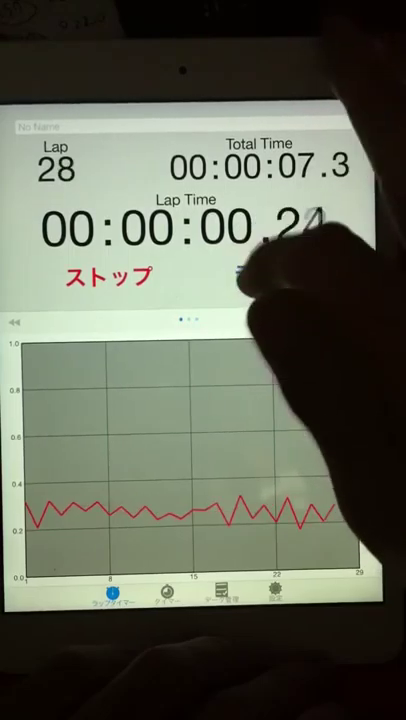
Tap laps rapidly up to Lap 34, then stop the timer at 8.8 seconds.
{"action": "double_click", "coordinate": [265, 275]}
{"action": "double_click", "coordinate": [265, 275]}
{"action": "left_click", "coordinate": [108, 276]}
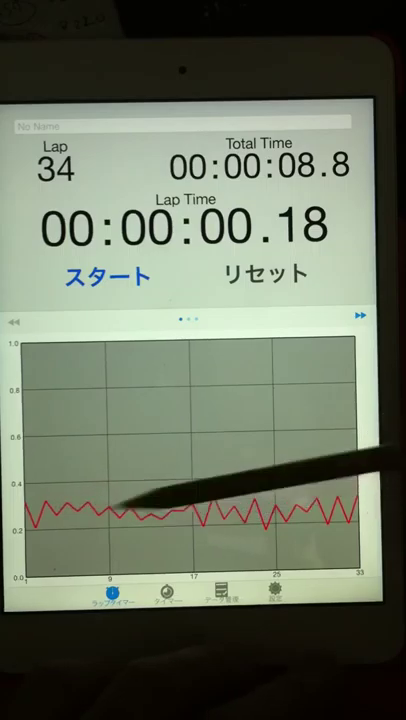
Swipe the graph aside to show the lap-time list, reaching back to Lap 1 (0.32 s).
{"action": "left_click_drag", "start_coordinate": [300, 450], "coordinate": [150, 450]}
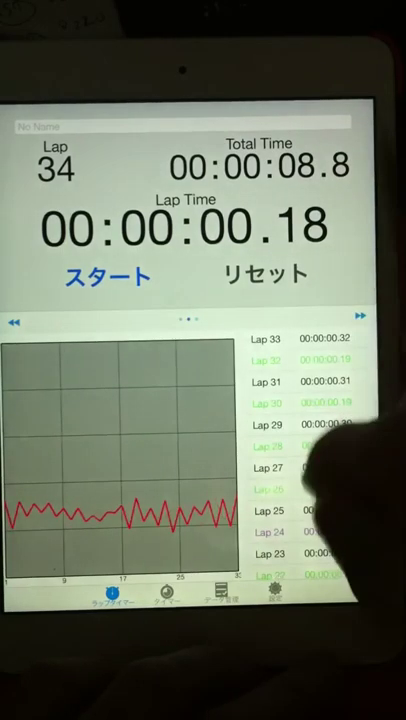
{"action": "scroll", "coordinate": [321, 465], "scroll_direction": "down", "scroll_amount": 10}
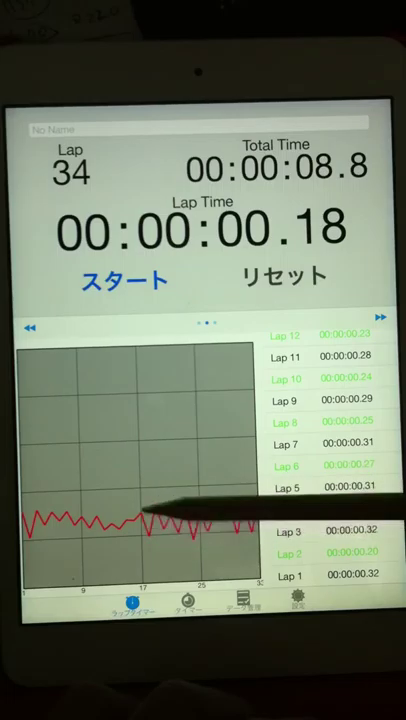
{"action": "scroll", "coordinate": [330, 460], "scroll_direction": "up", "scroll_amount": 3}
{"action": "scroll", "coordinate": [330, 460], "scroll_direction": "up", "scroll_amount": 5}
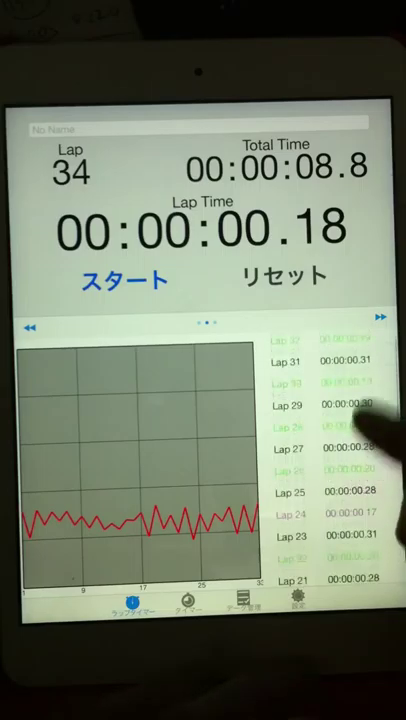
{"action": "scroll", "coordinate": [330, 460], "scroll_direction": "down", "scroll_amount": 4}
{"action": "scroll", "coordinate": [345, 500], "scroll_direction": "up", "scroll_amount": 2}
{"action": "scroll", "coordinate": [348, 530], "scroll_direction": "up", "scroll_amount": 2}
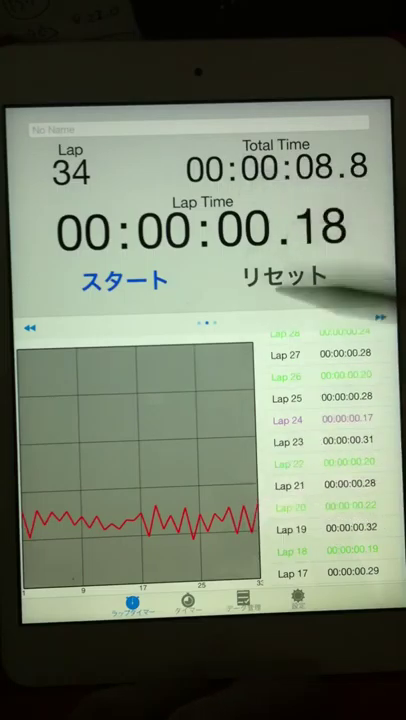
{"action": "scroll", "coordinate": [385, 400], "scroll_direction": "up", "scroll_amount": 5}
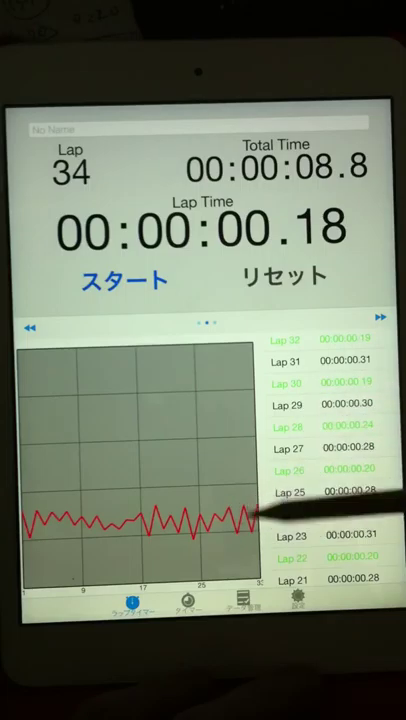
Highlight the Lap 24 row (0.17 s) in purple.
{"action": "left_click", "coordinate": [265, 513]}
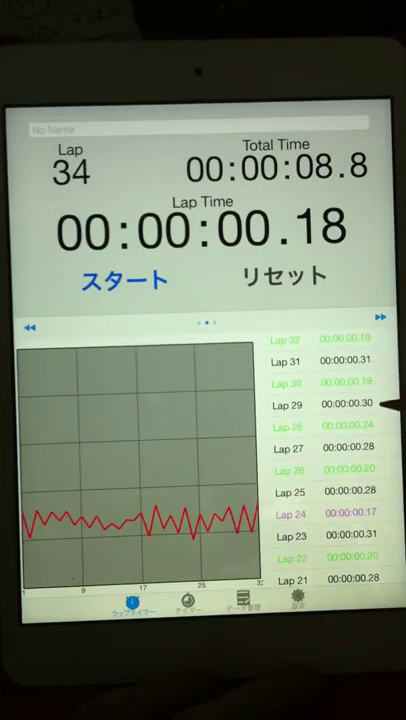